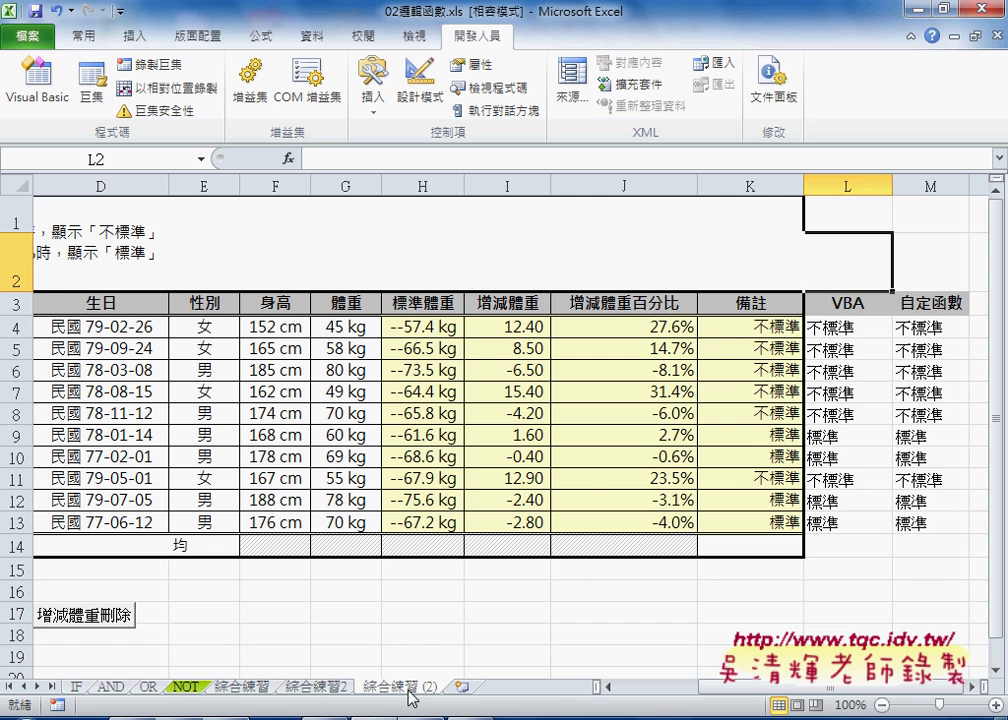
Delete the old 綜合練習 (2) sheet and Ctrl-drag 綜合練習 to create a fresh copy
right_click(411, 700)
click(470, 480)
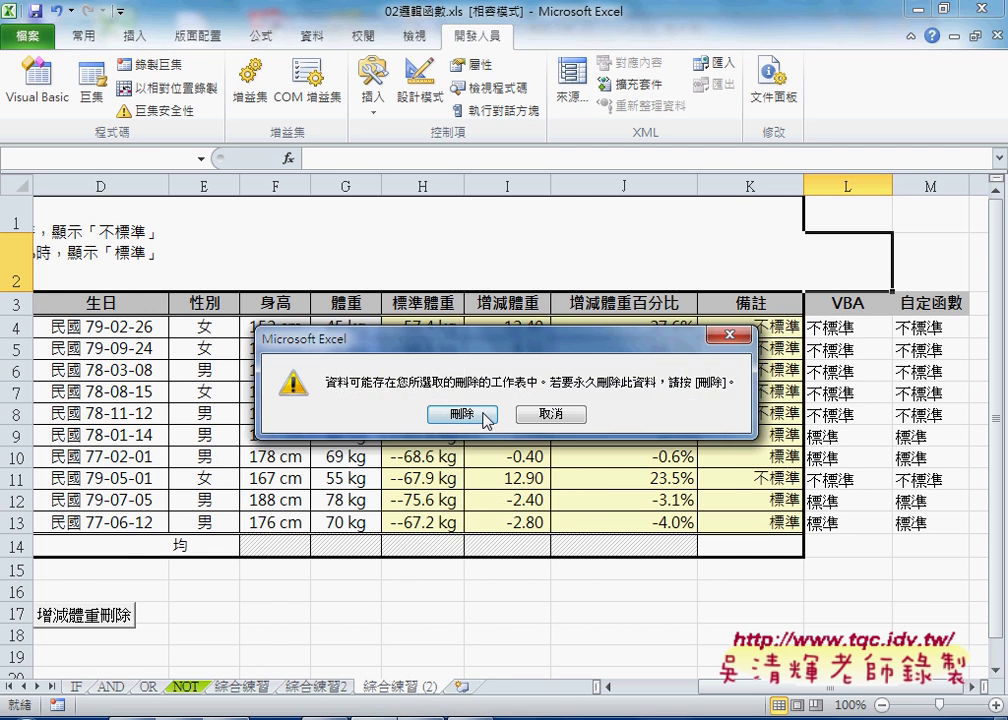
click(472, 478)
click(253, 695)
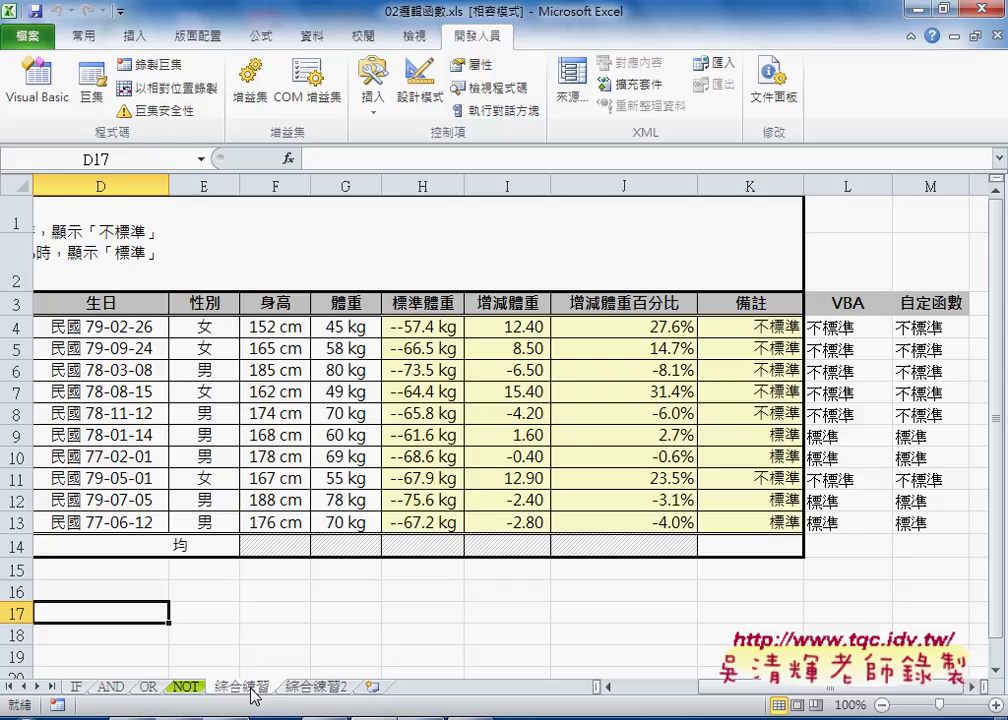
drag(253, 695, 396, 690)
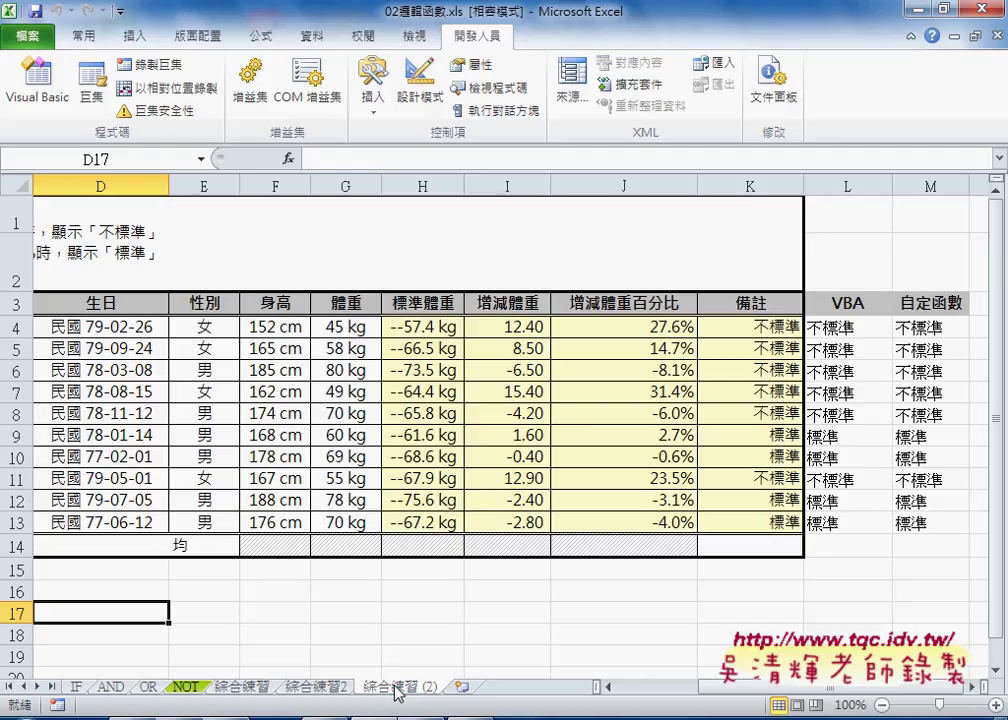
right_click(256, 690)
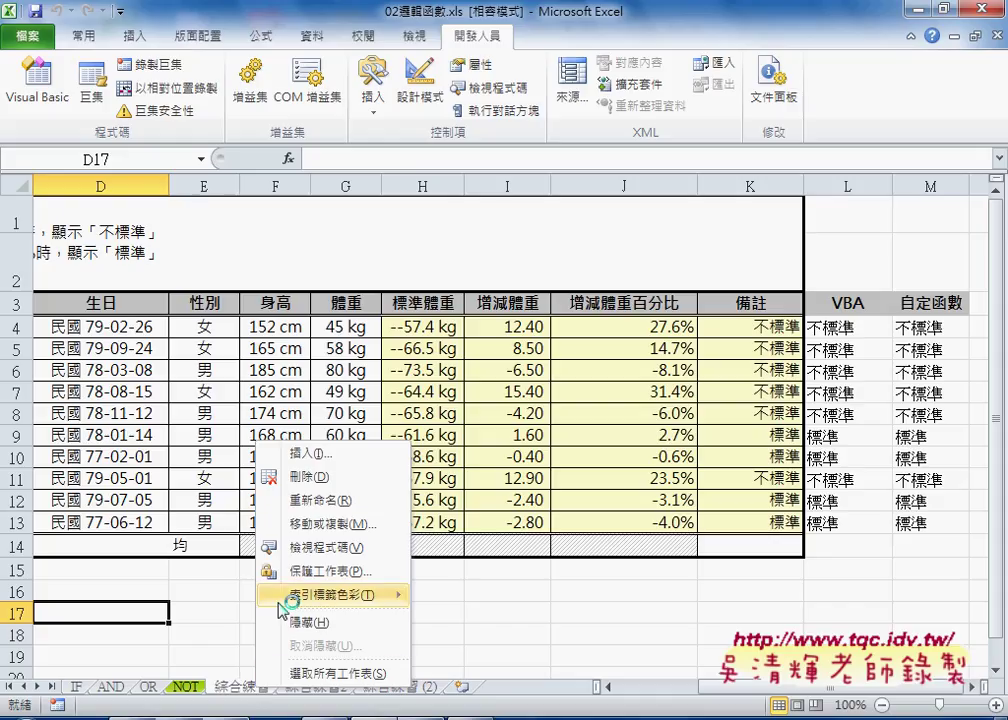
click(314, 524)
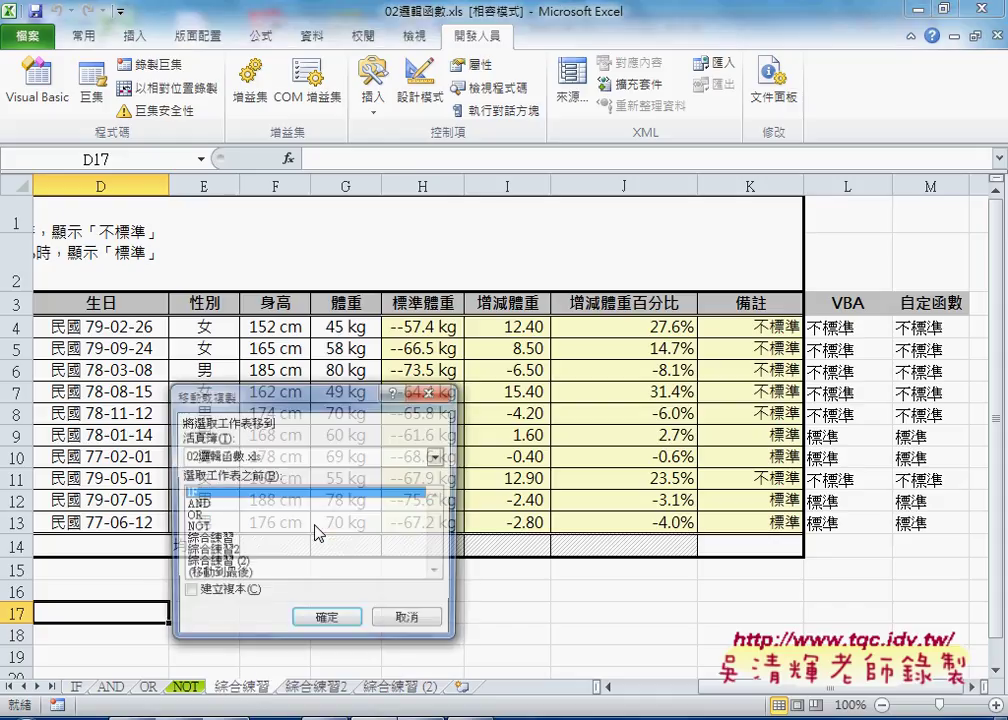
click(241, 596)
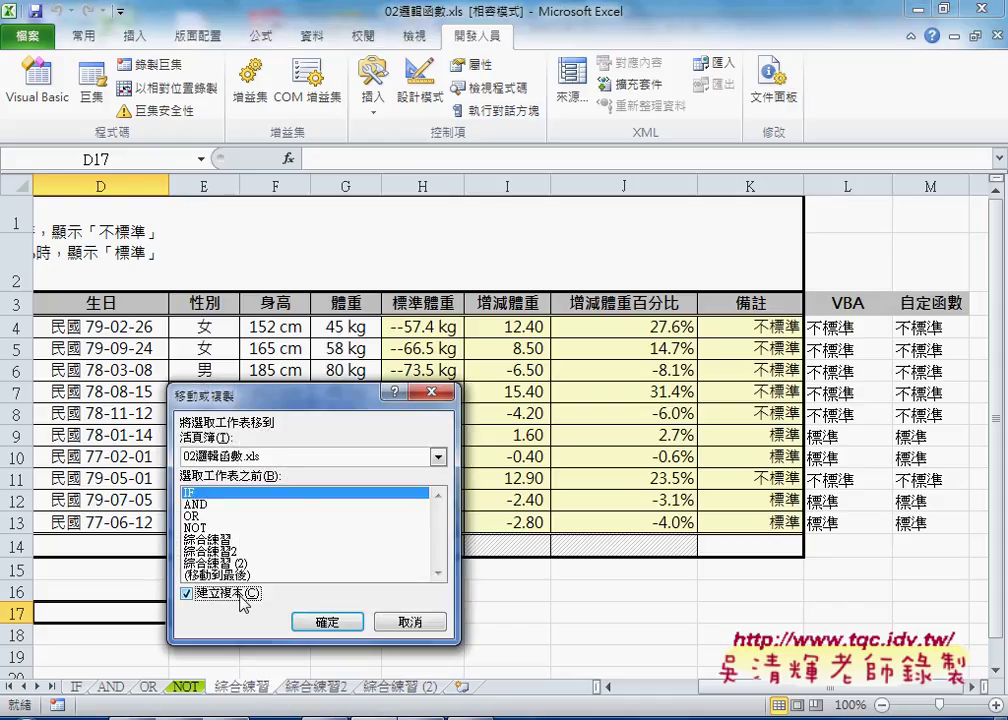
click(411, 623)
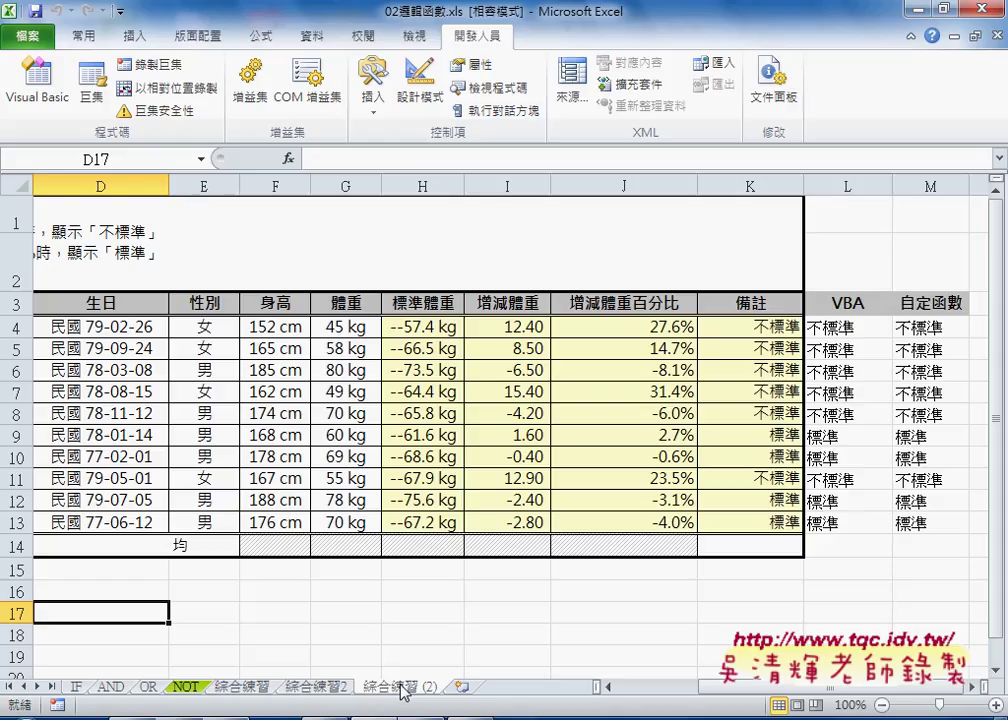
Draw a form button beside the table's top and assign it the 增減體重刪除_反向 macro
click(377, 110)
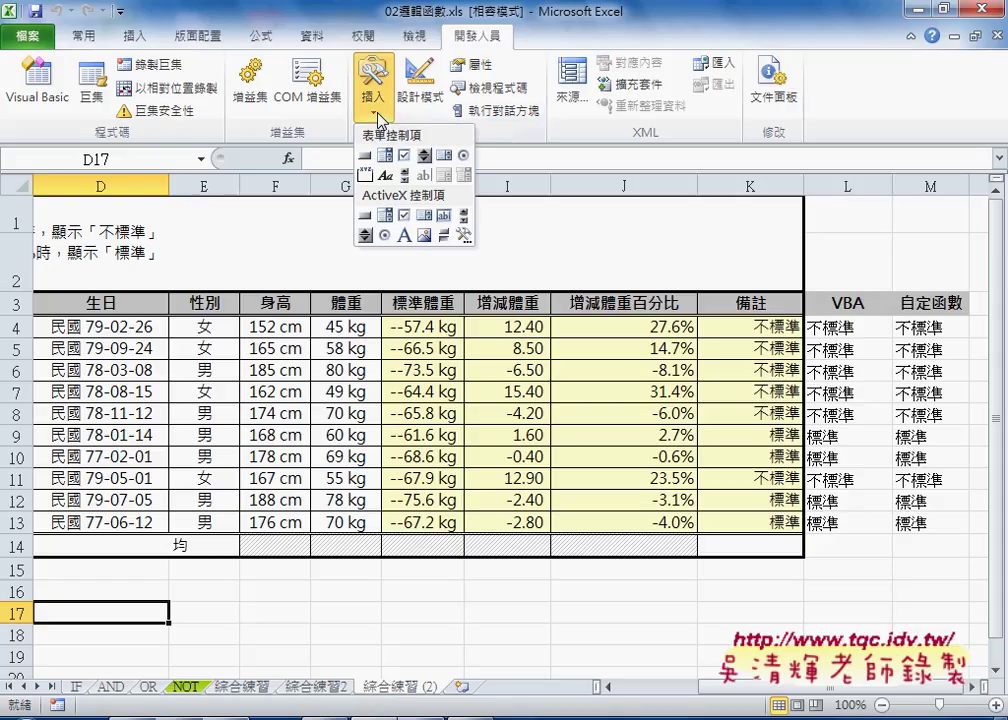
click(364, 155)
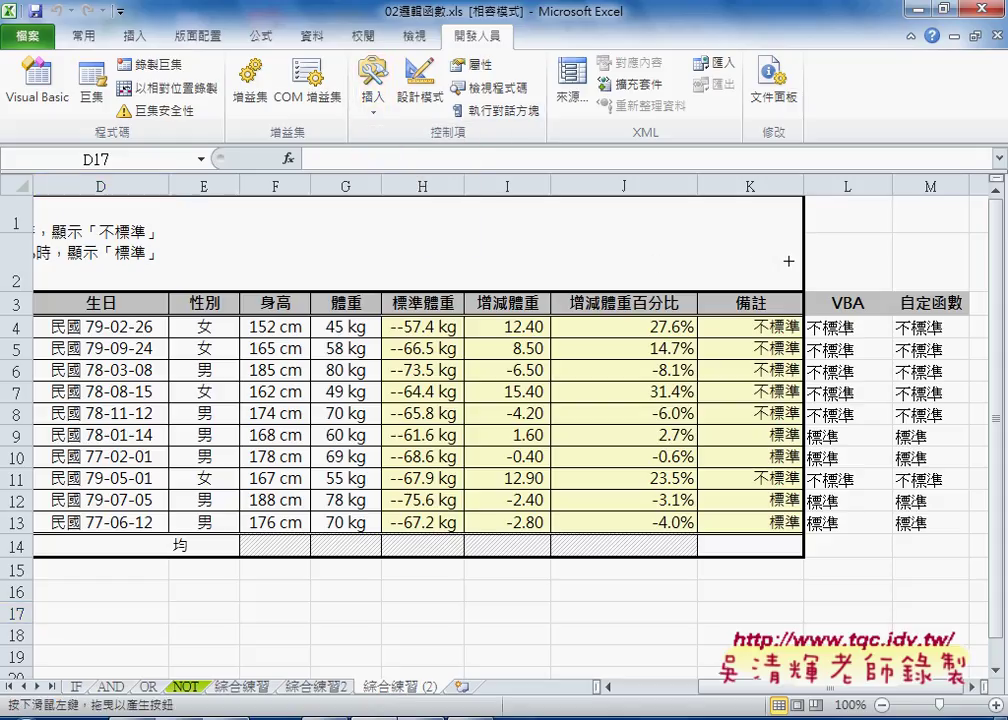
drag(762, 244, 856, 275)
click(443, 503)
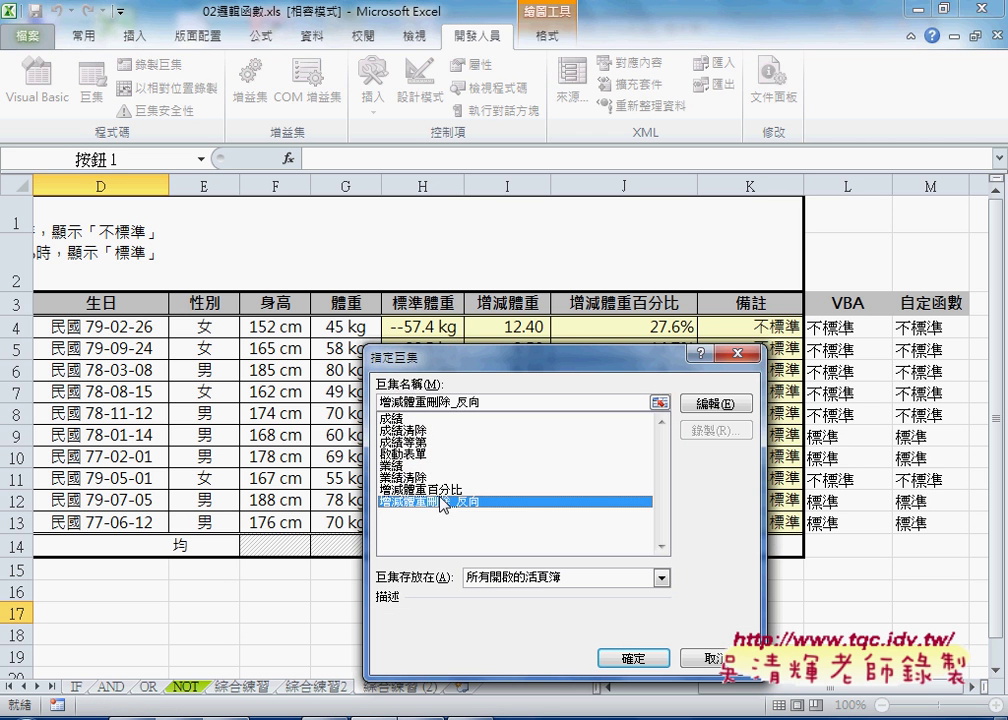
drag(380, 402, 453, 402)
right_click(388, 400)
click(463, 452)
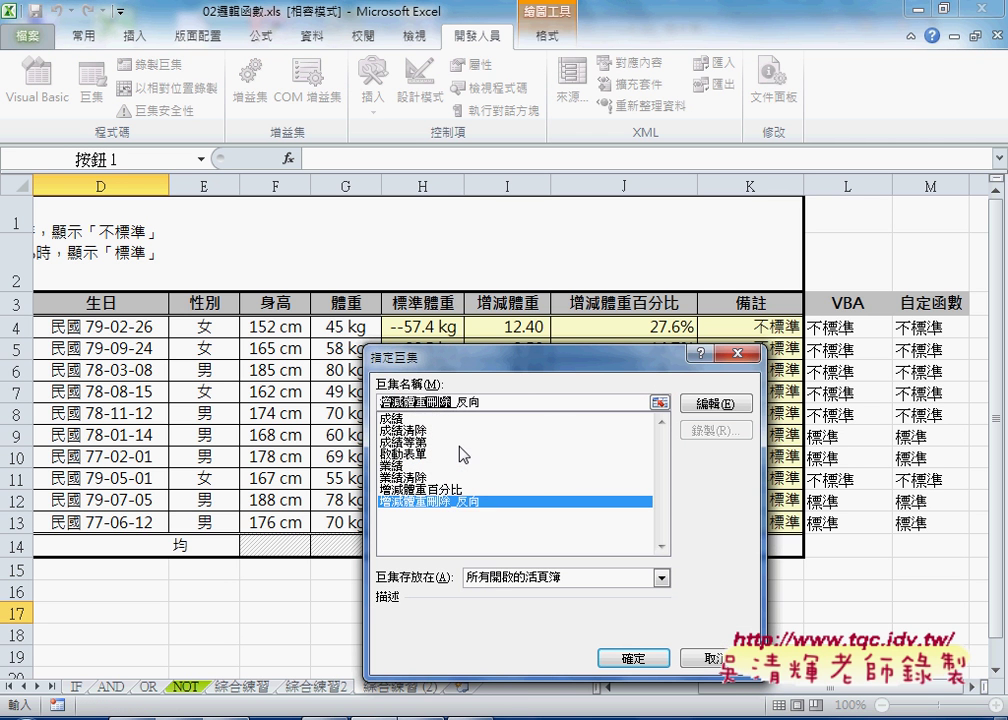
click(615, 658)
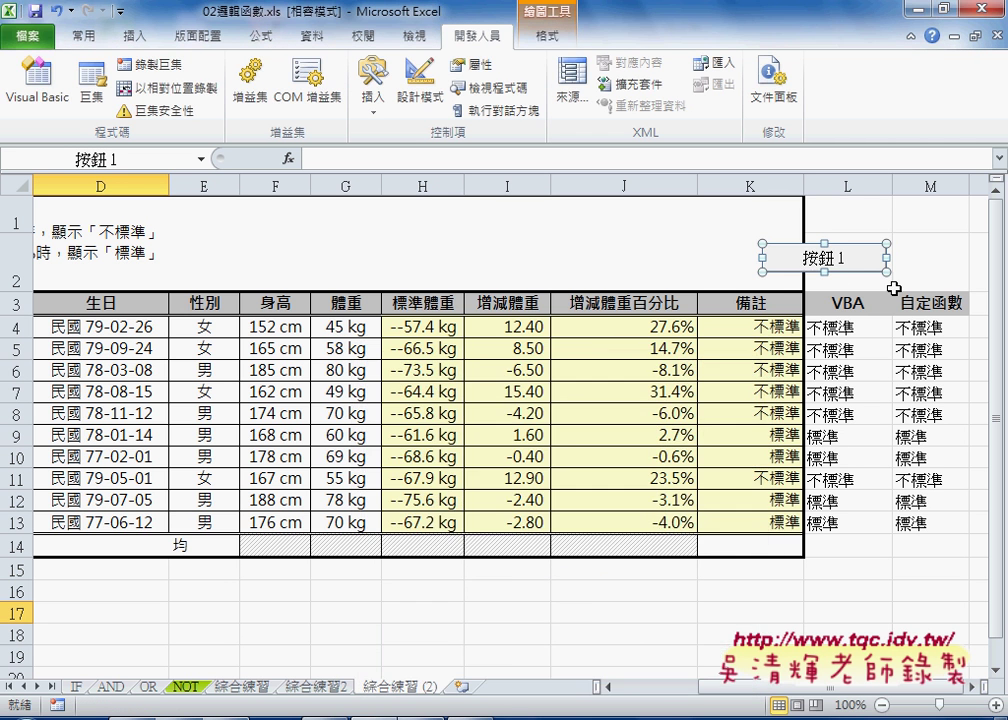
Replace the button's default caption with 增減體重刪除
click(808, 258)
key(ctrl+a)
key(Delete)
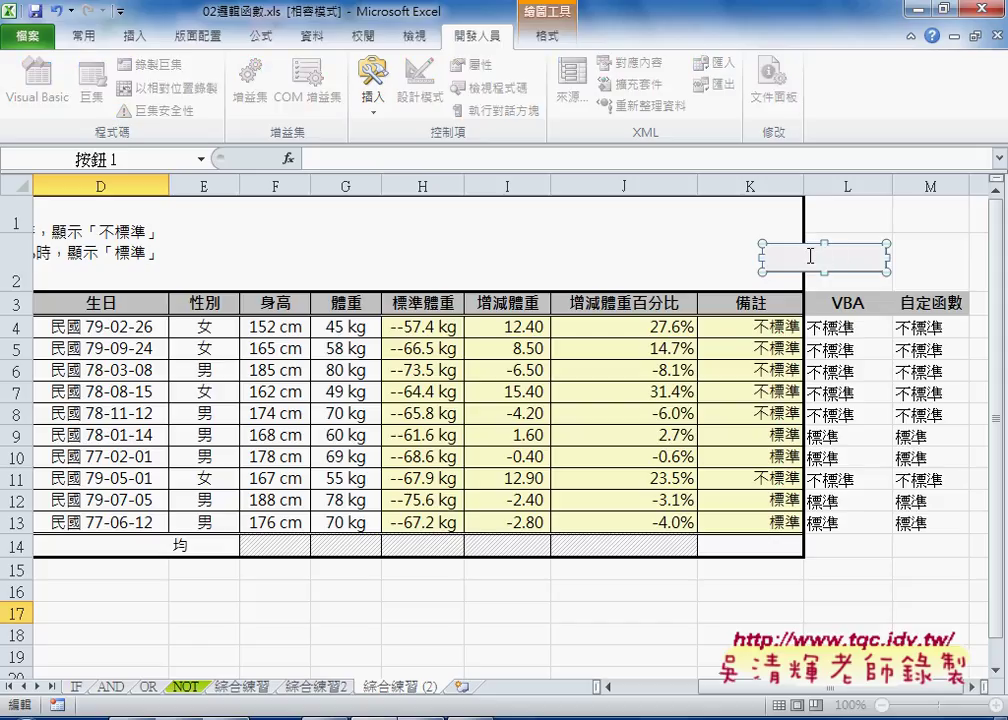
key(ctrl+v)
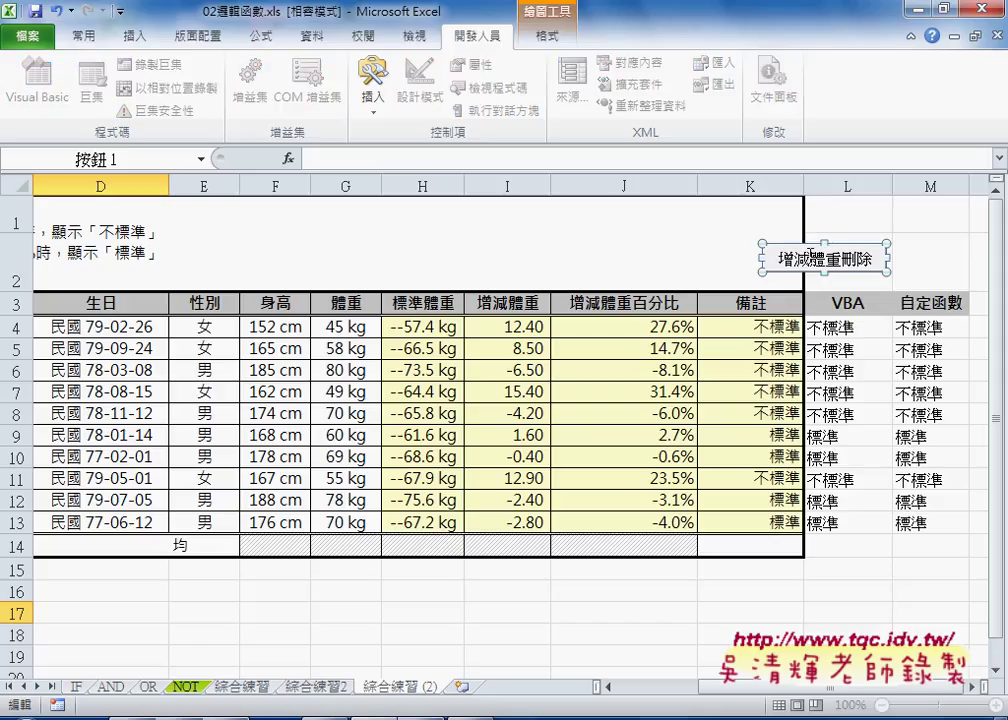
click(843, 229)
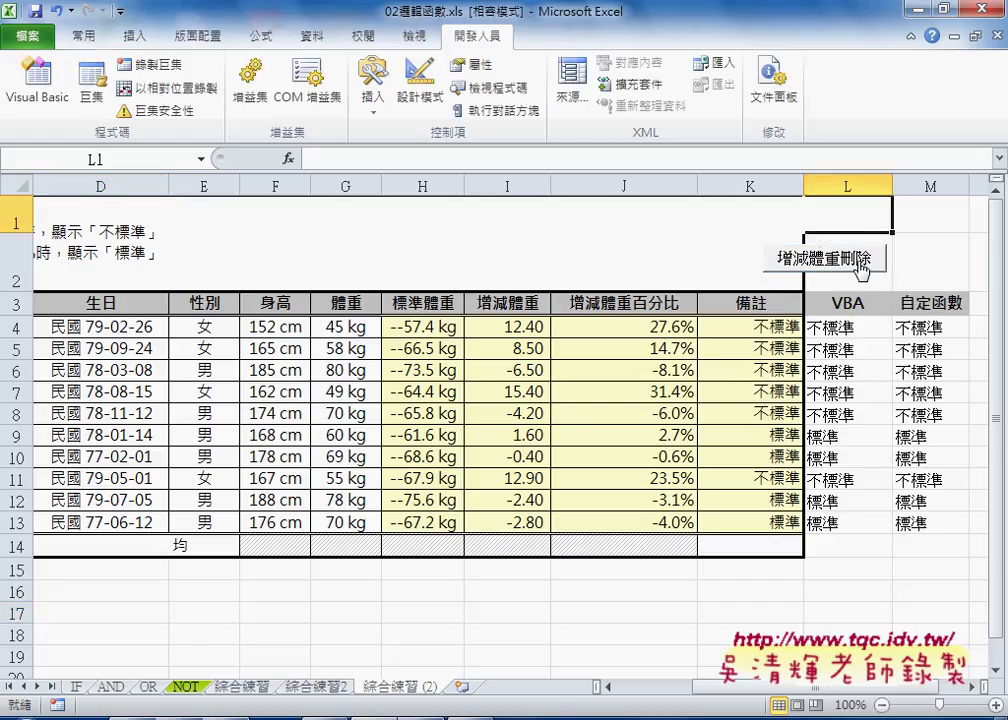
Run the 增減體重刪除 button to strip the 標準 rows, then return to the original 綜合練習 sheet
click(860, 266)
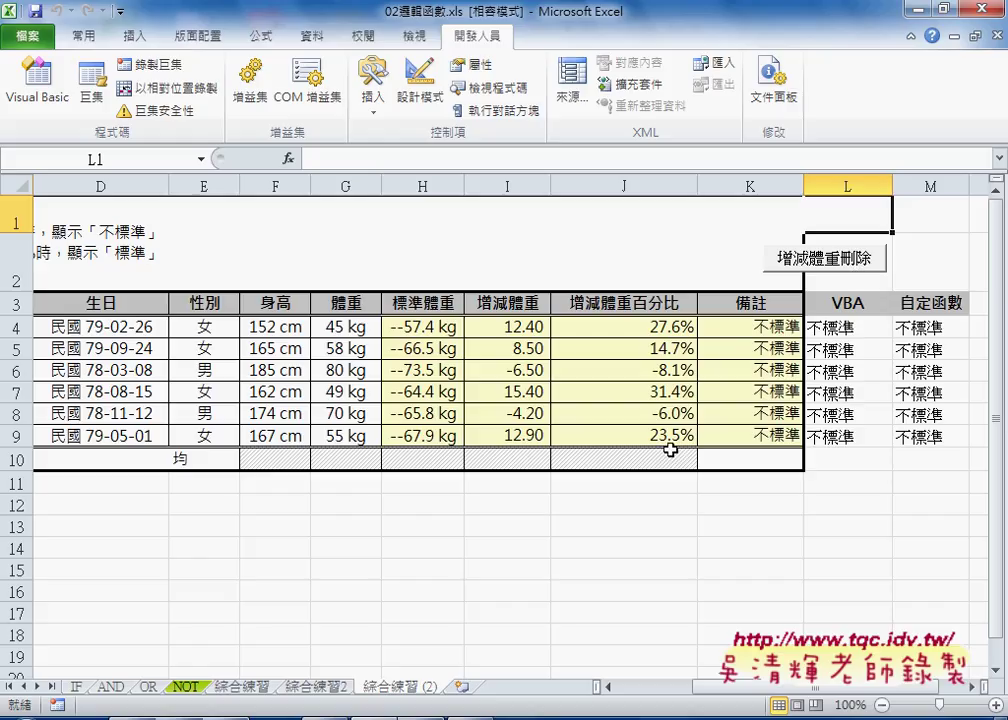
click(258, 687)
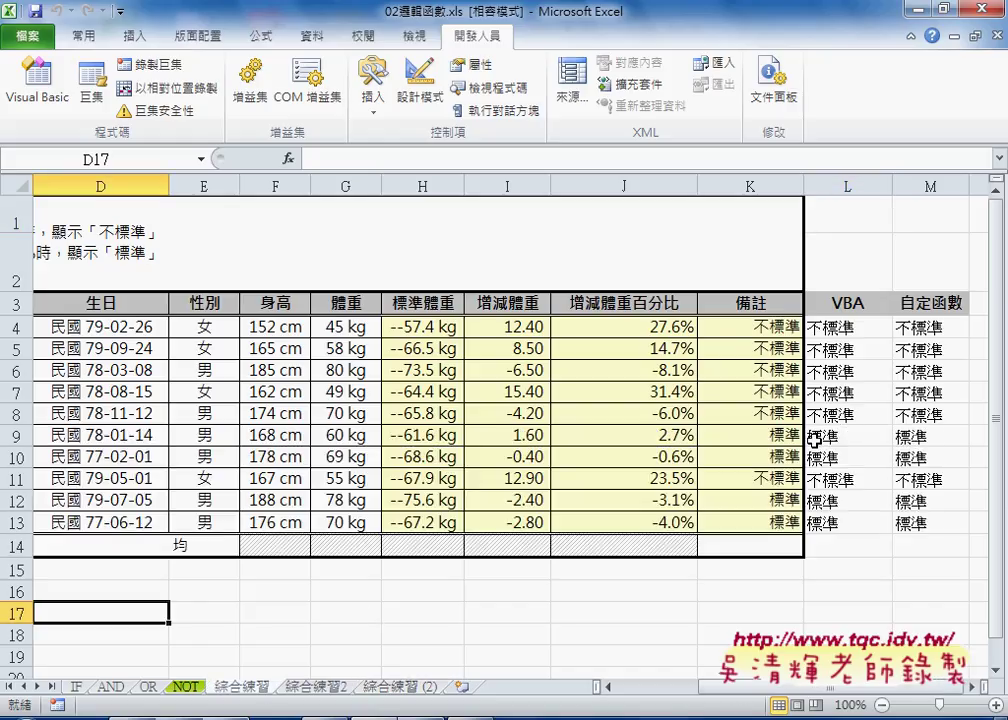
click(847, 436)
click(15, 436)
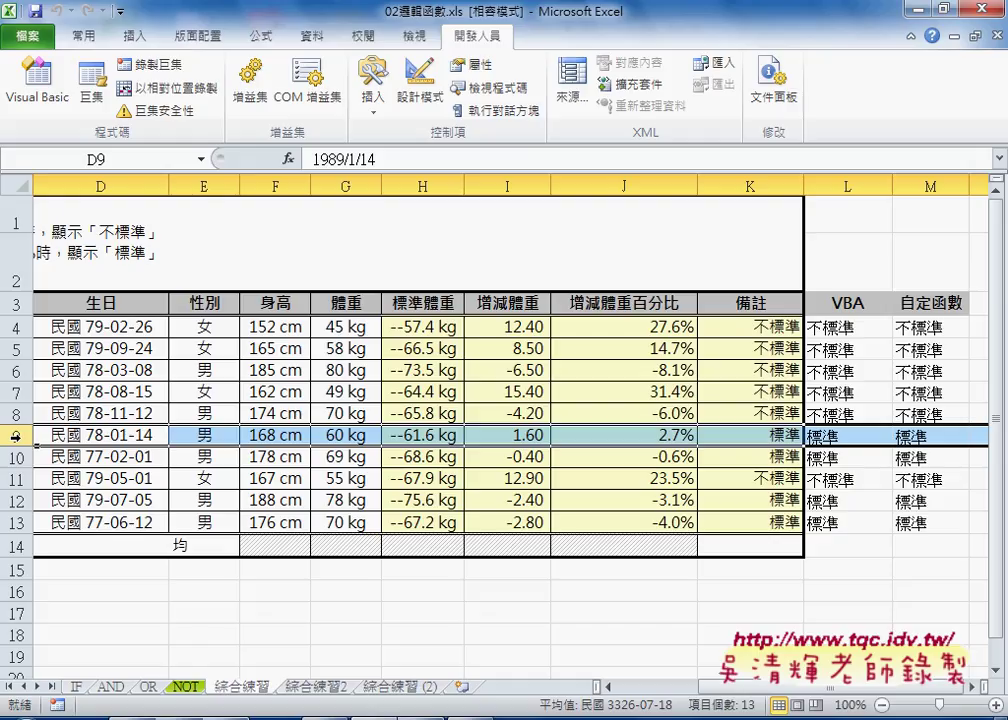
click(15, 327)
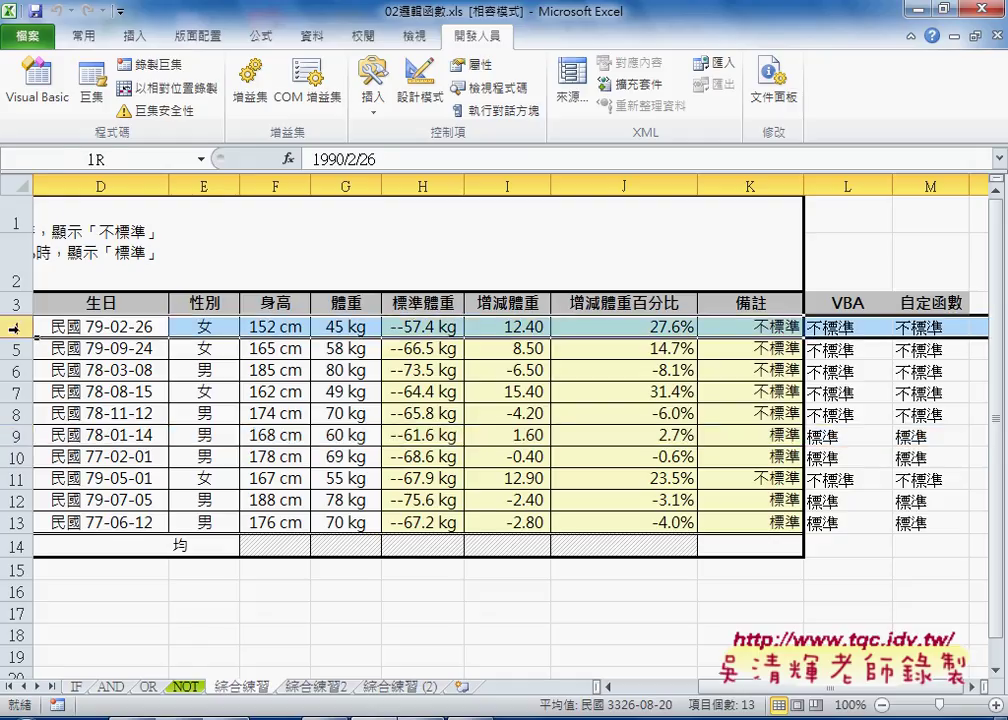
drag(15, 327, 15, 522)
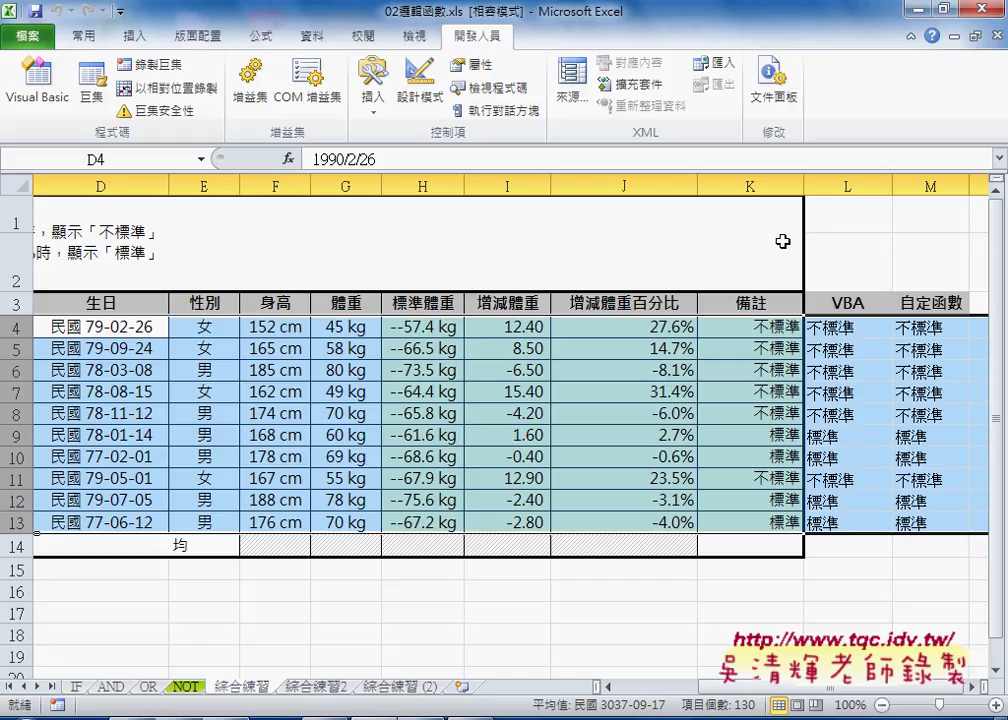
click(774, 437)
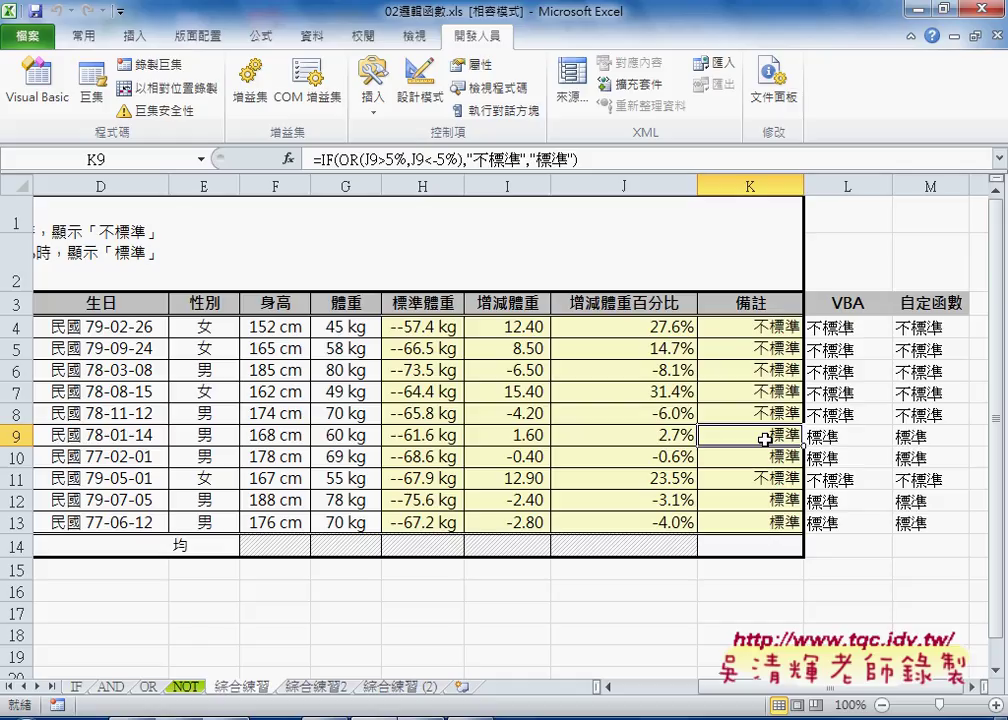
click(19, 437)
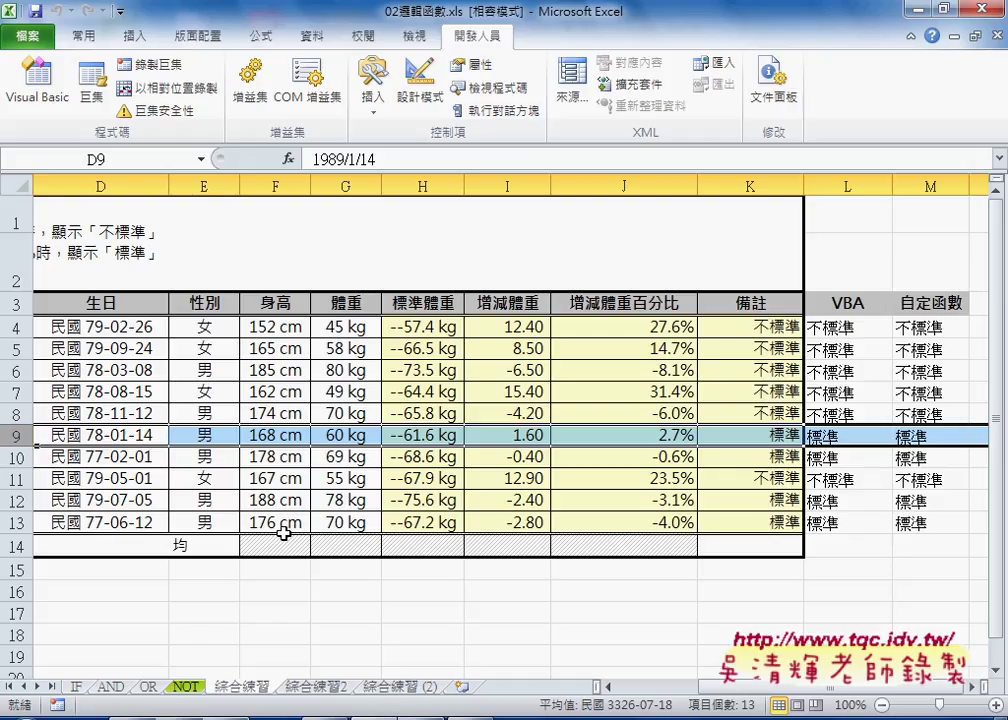
Select row 18 below the sales data and open the Visual Basic editor
click(148, 689)
scroll(122, 514, up, 1)
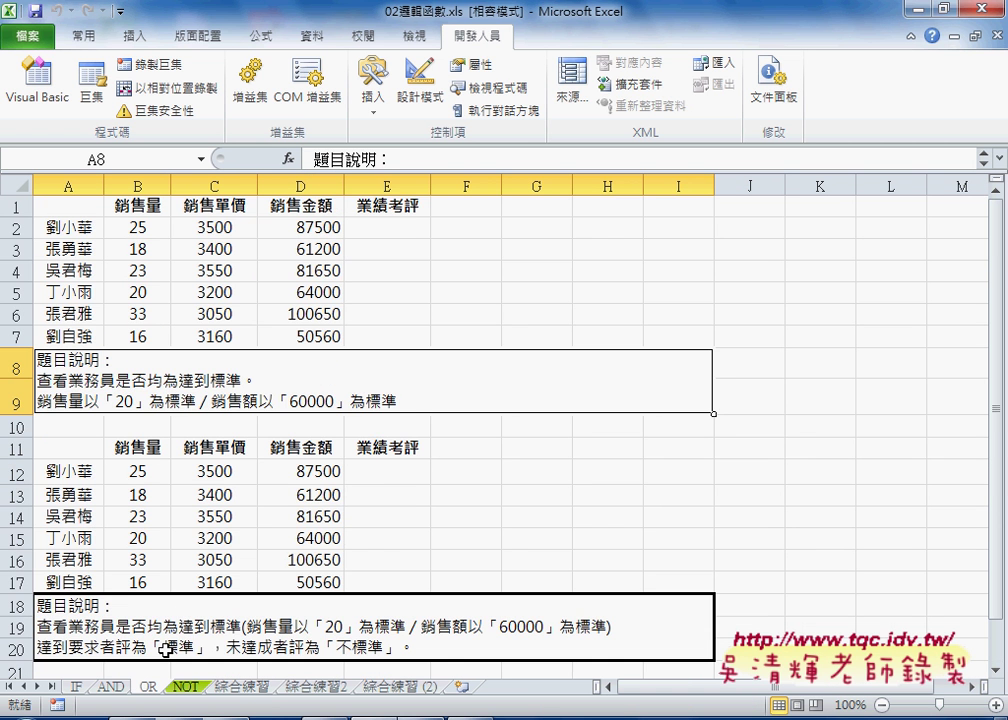
scroll(200, 560, down, 1)
scroll(200, 560, up, 1)
scroll(207, 562, down, 1)
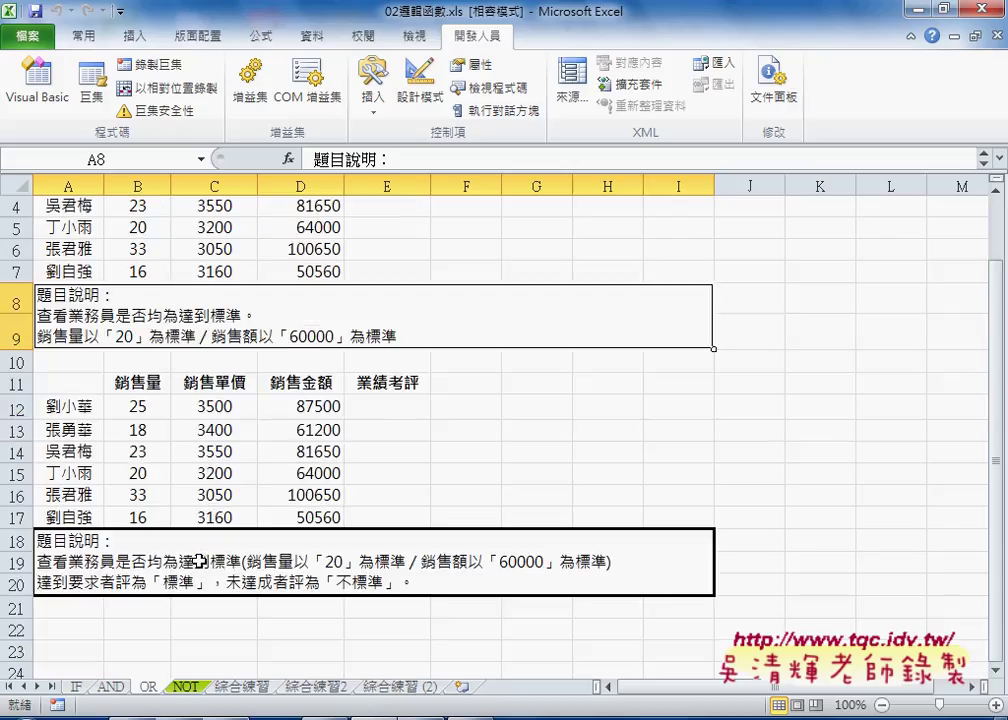
click(19, 541)
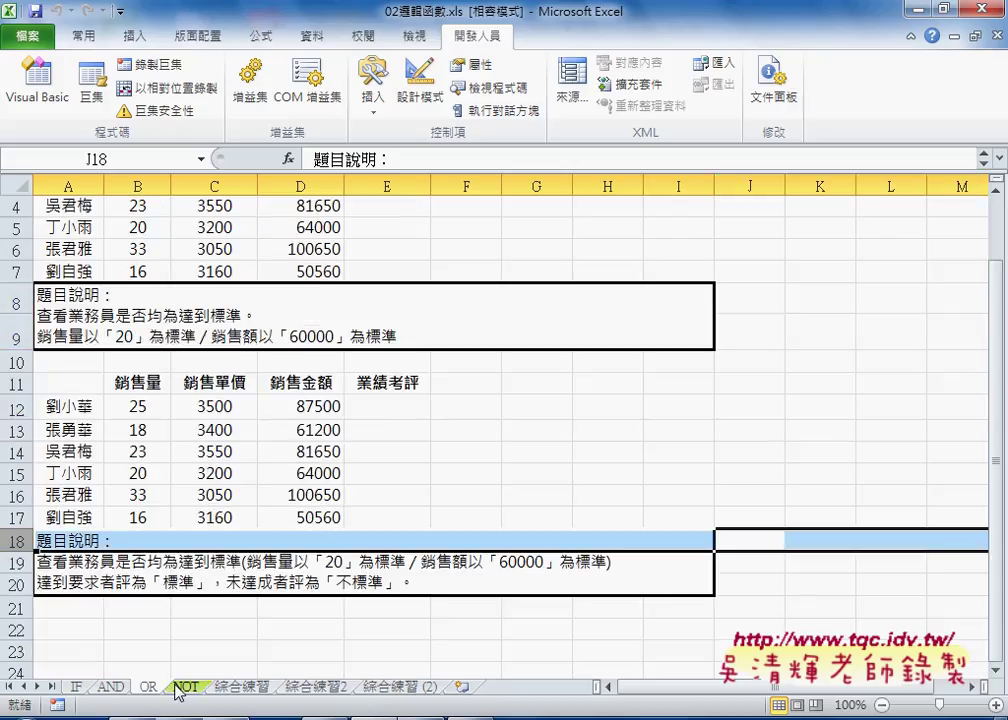
click(38, 78)
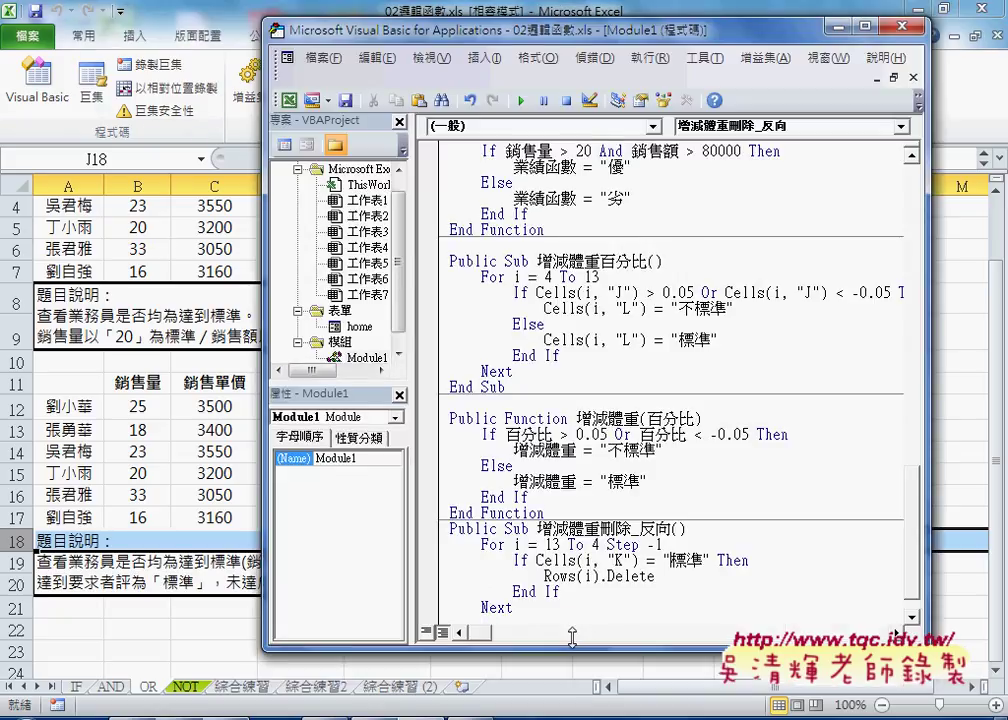
Shrink the VBA editor so sheet rows 17–20 show, and display the Immediate window
drag(575, 668, 575, 493)
scroll(590, 400, down, 3)
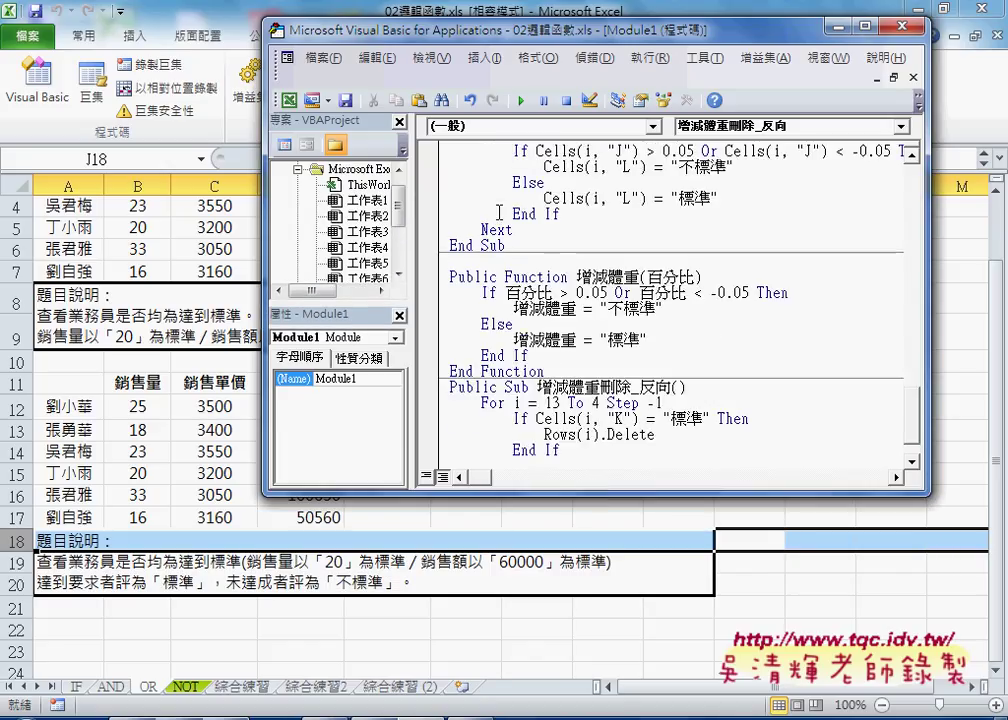
click(445, 60)
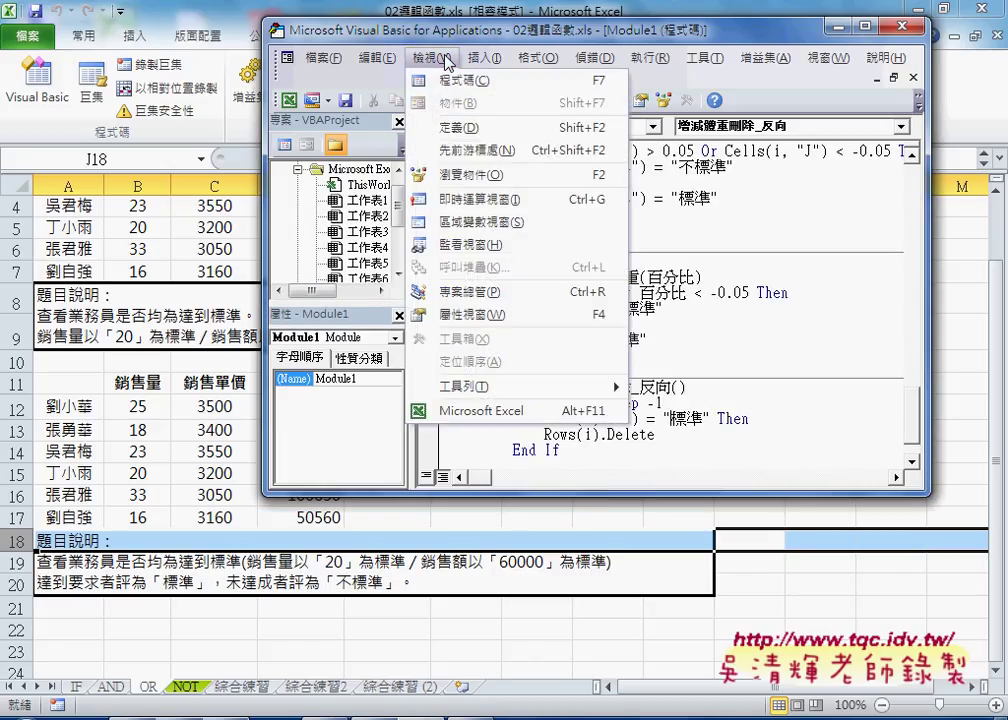
click(477, 199)
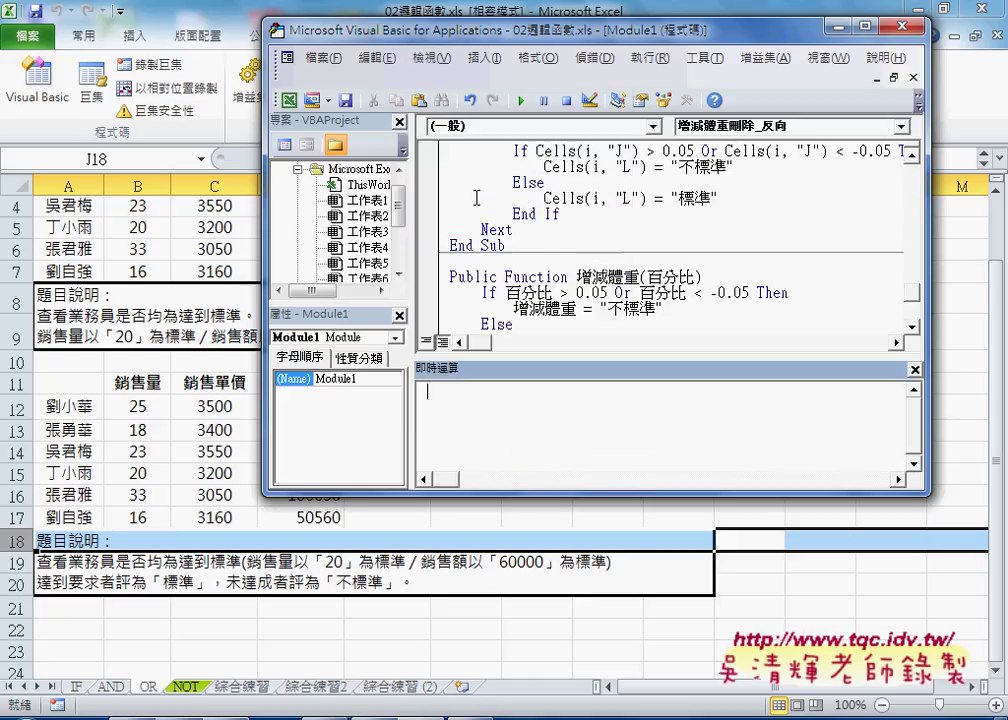
click(433, 58)
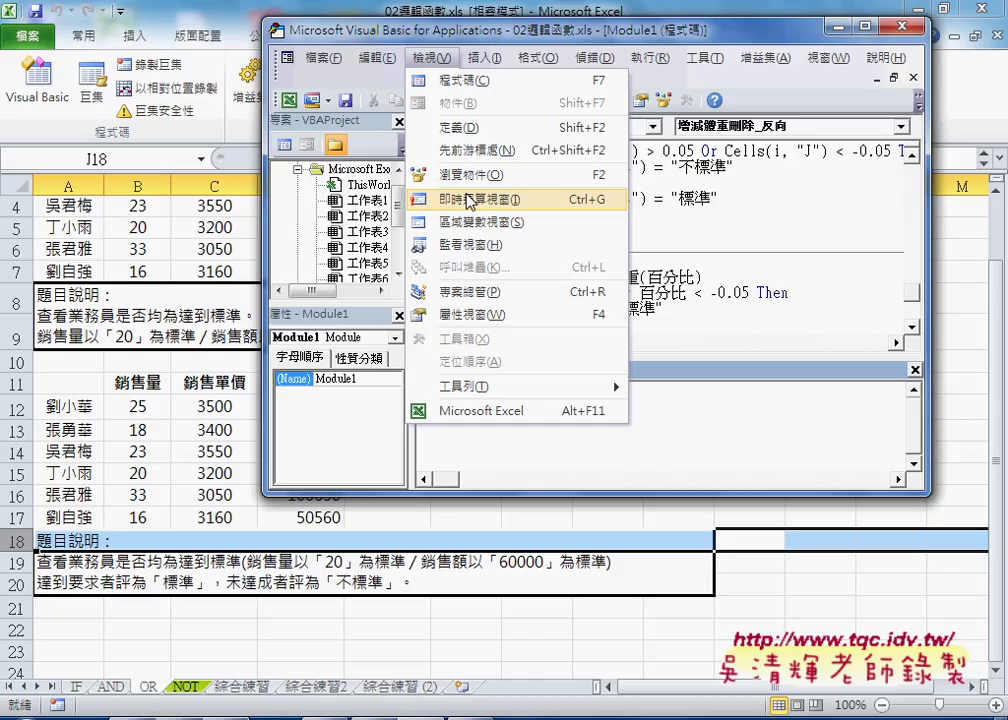
Run rows(18).delete in the Immediate window to remove the explanation row
key(Return)
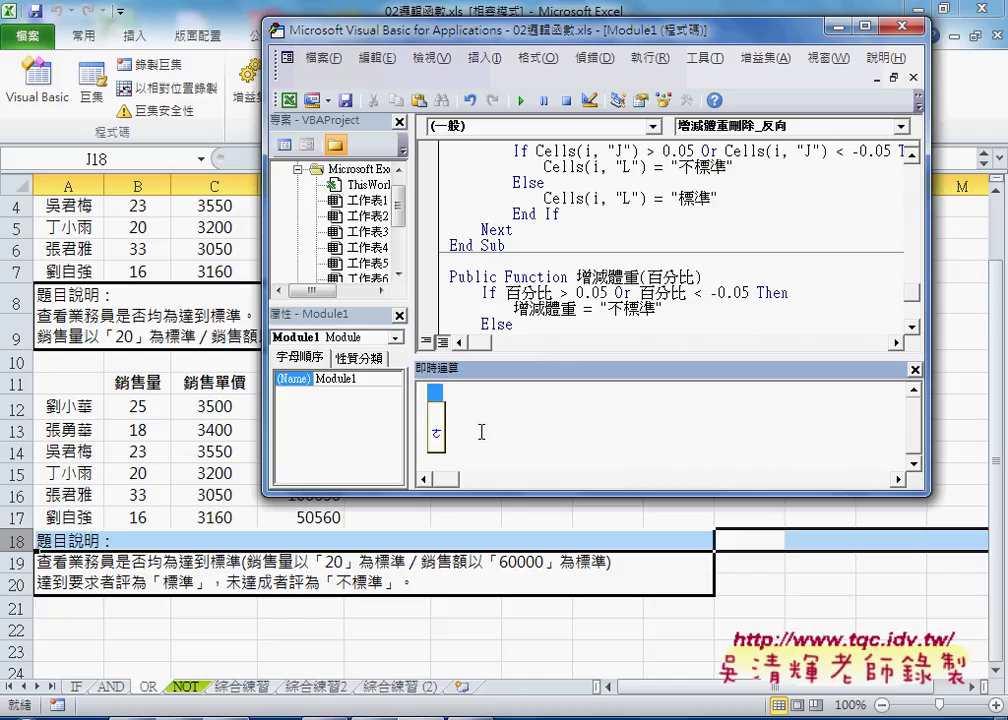
text(row)
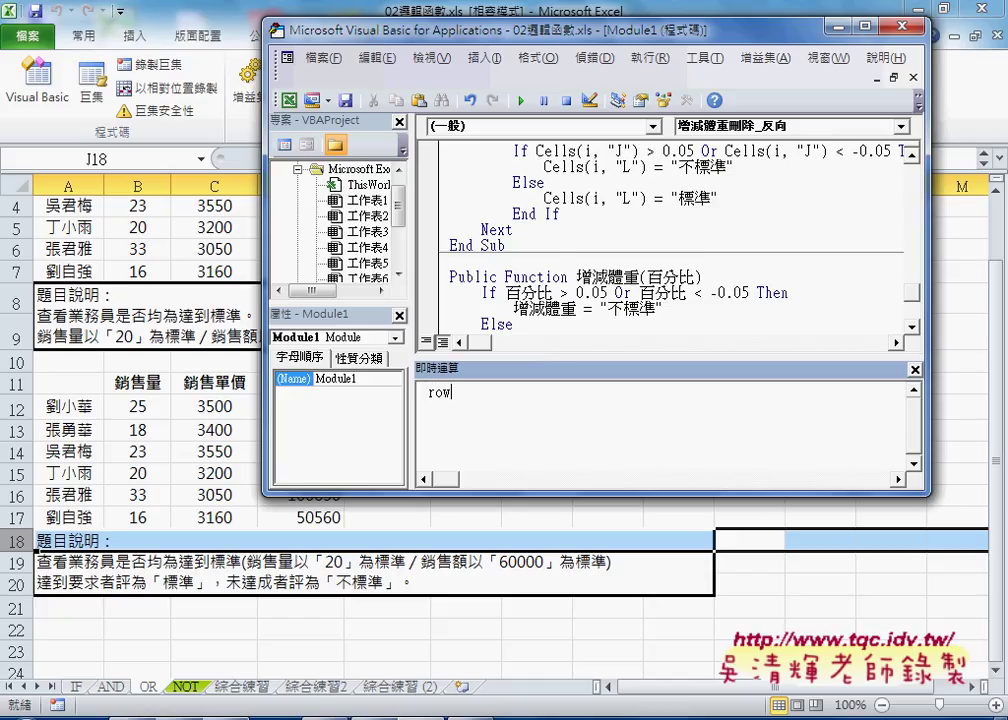
text(s)
text(()
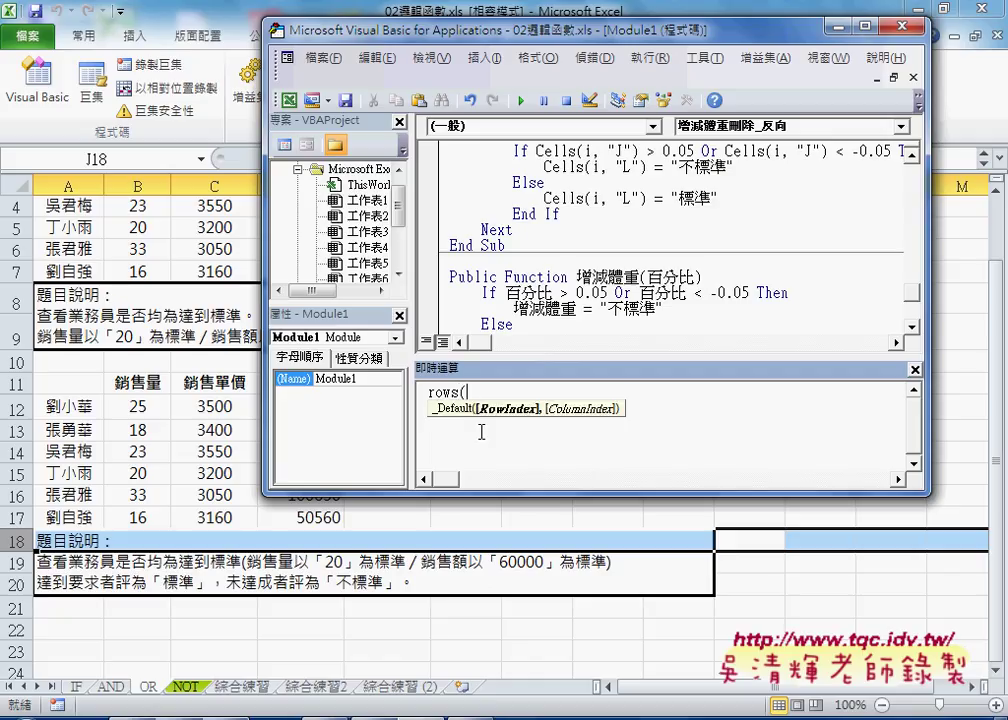
text(18)
text().)
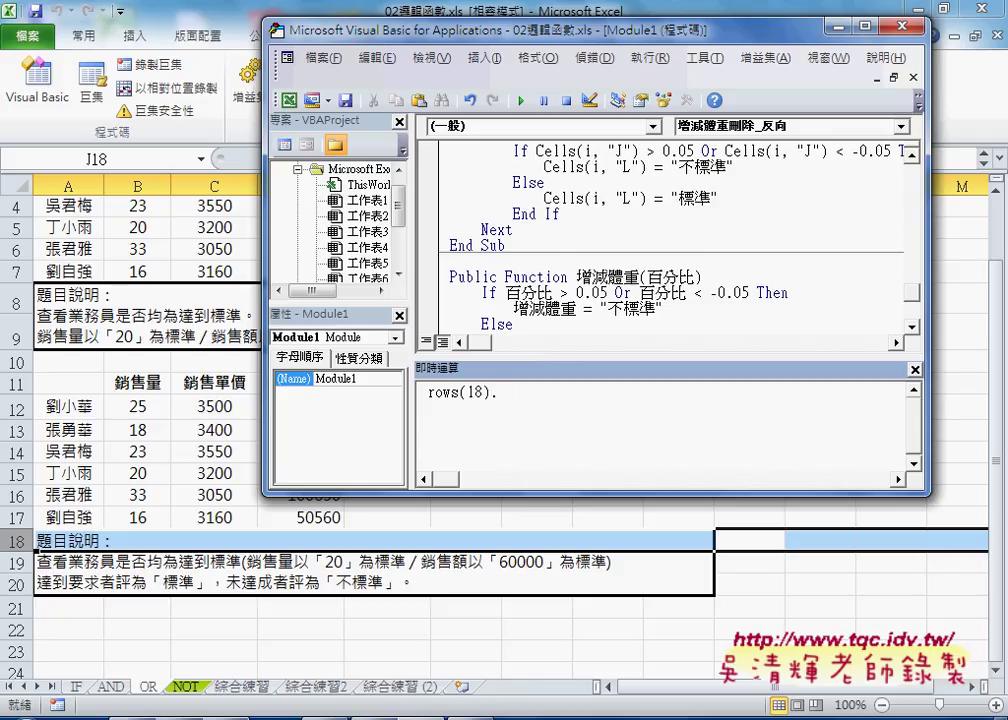
text(del)
text(ete)
key(Return)
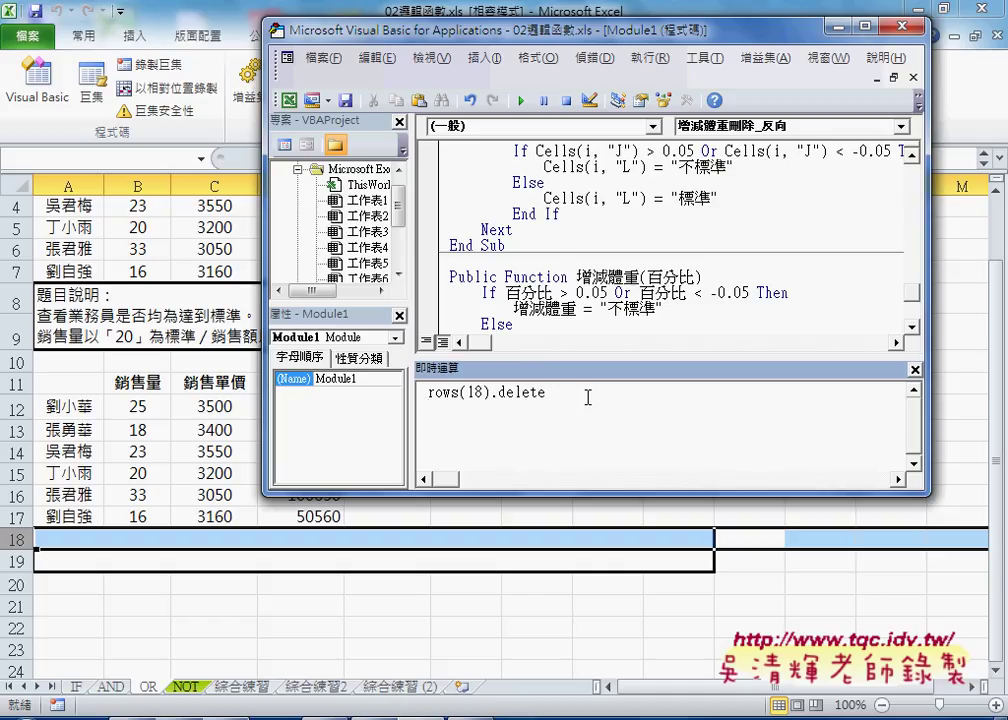
drag(474, 392, 486, 392)
Delete rows 17 and 16 from the Immediate window, then edit the command to rows(12).delete
text(7)
key(Return)
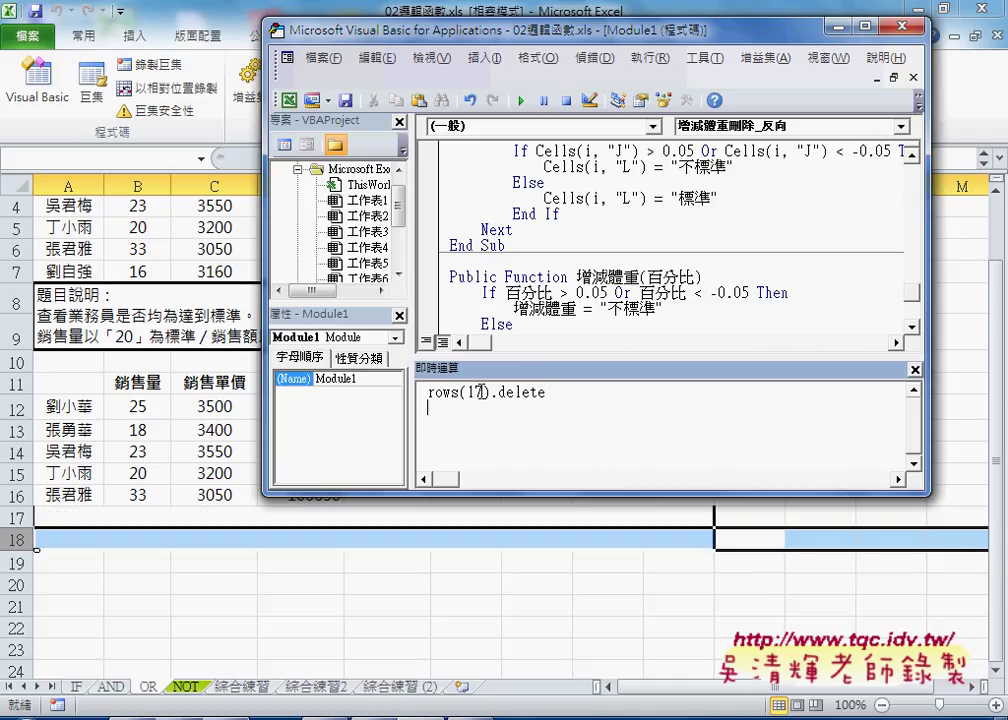
drag(484, 392, 476, 393)
text(6)
key(Return)
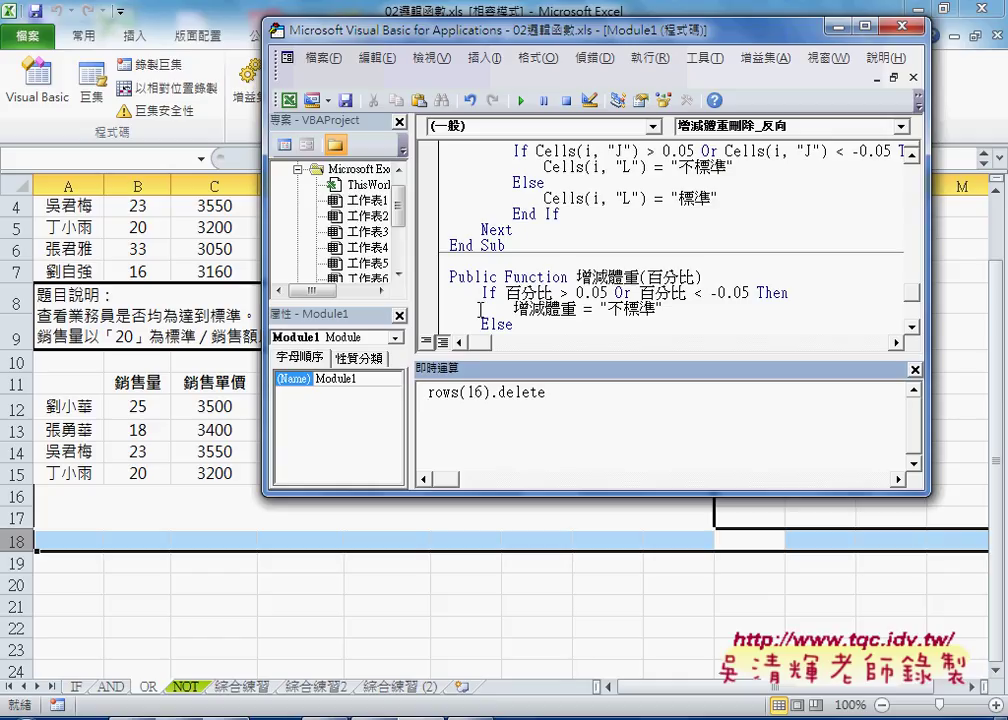
drag(516, 492, 517, 365)
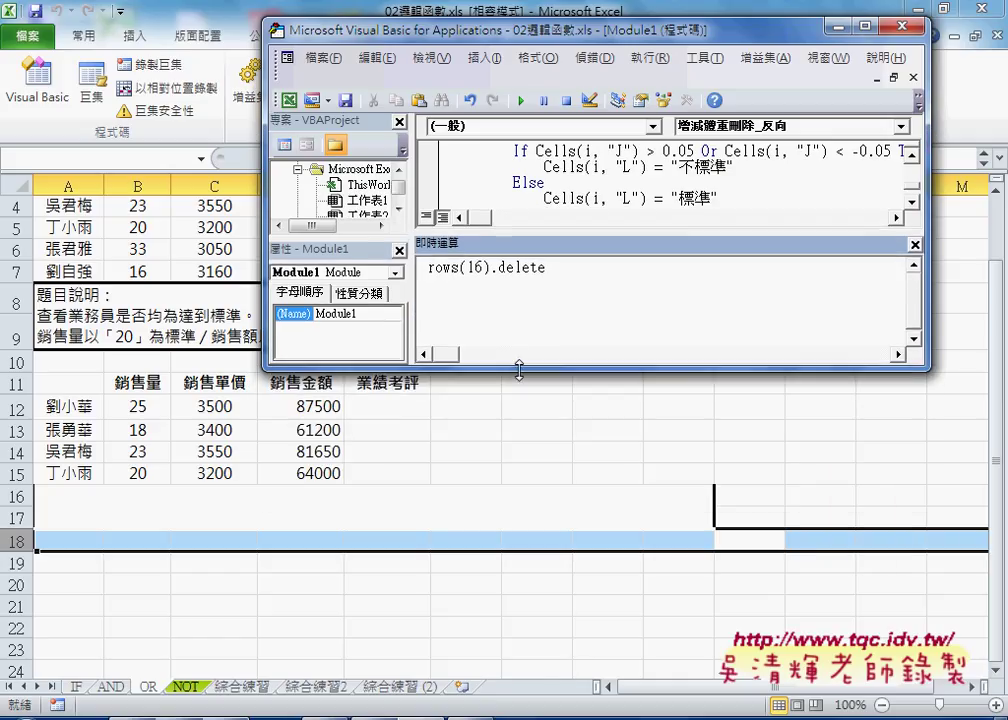
drag(485, 268, 477, 268)
text(2)
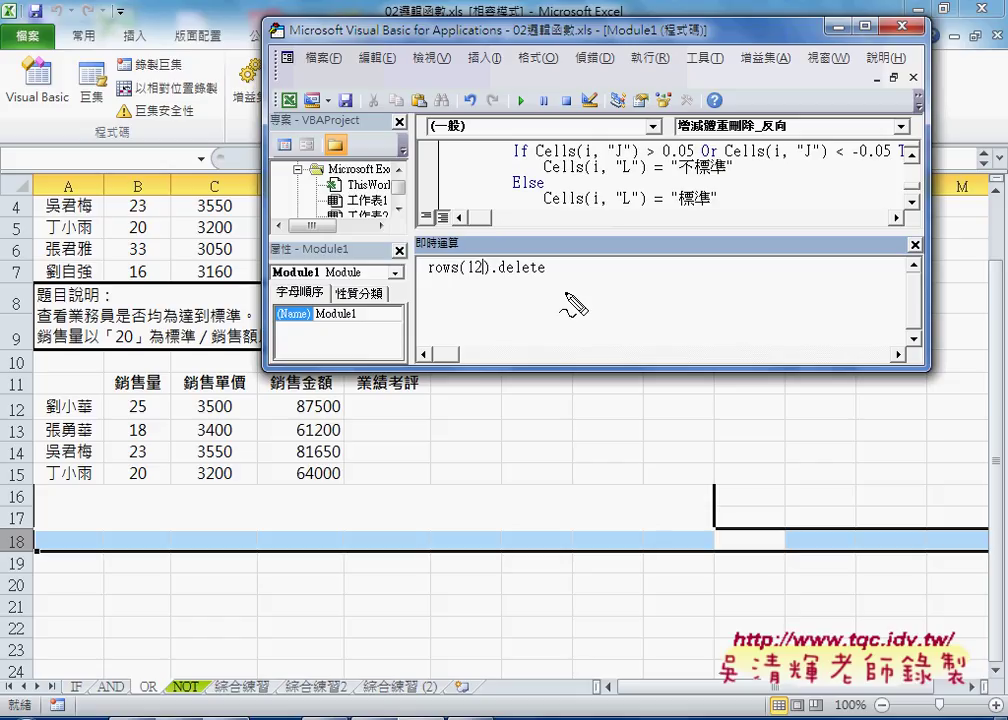
Run rows(12).delete, then go back to the 綜合練習 (2) sheet holding only 不標準 rows
drag(434, 275, 543, 275)
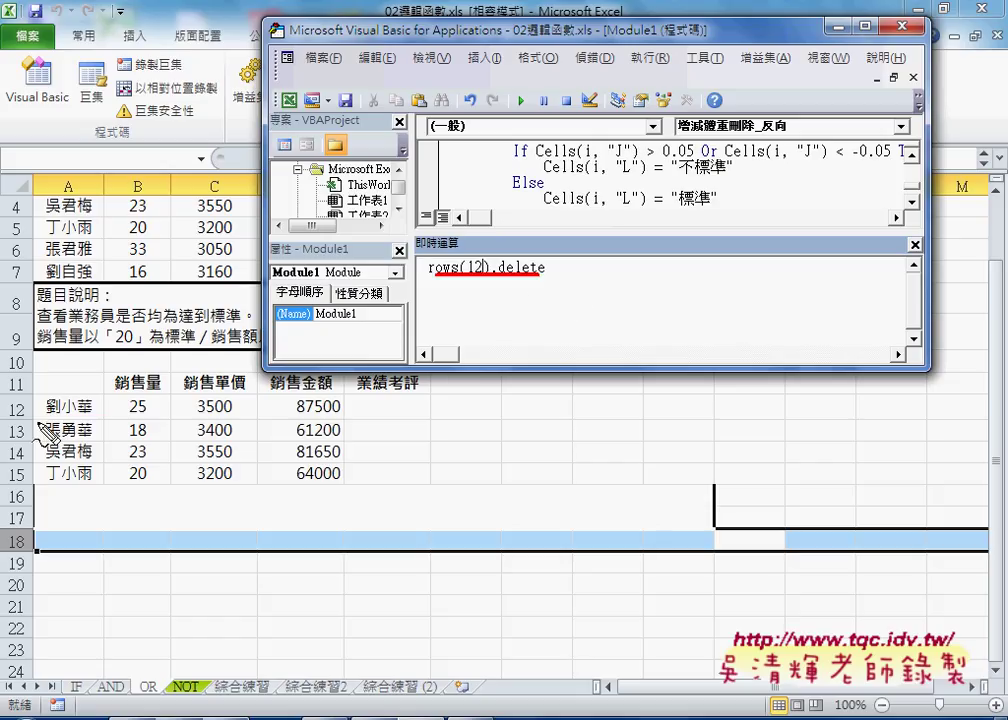
drag(38, 420, 302, 413)
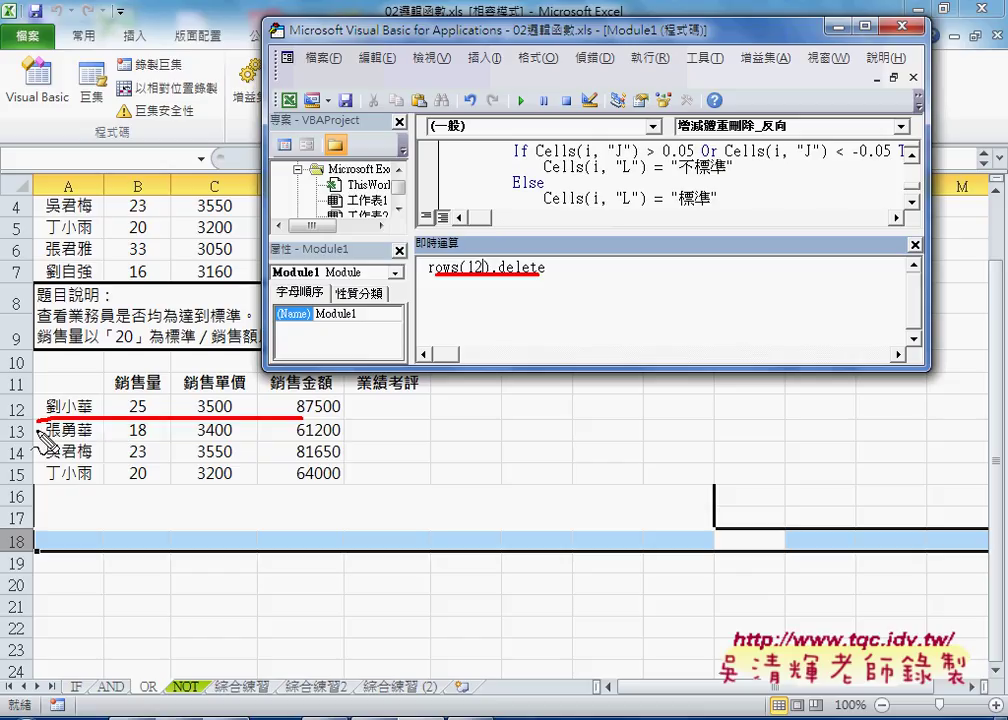
drag(30, 422, 28, 424)
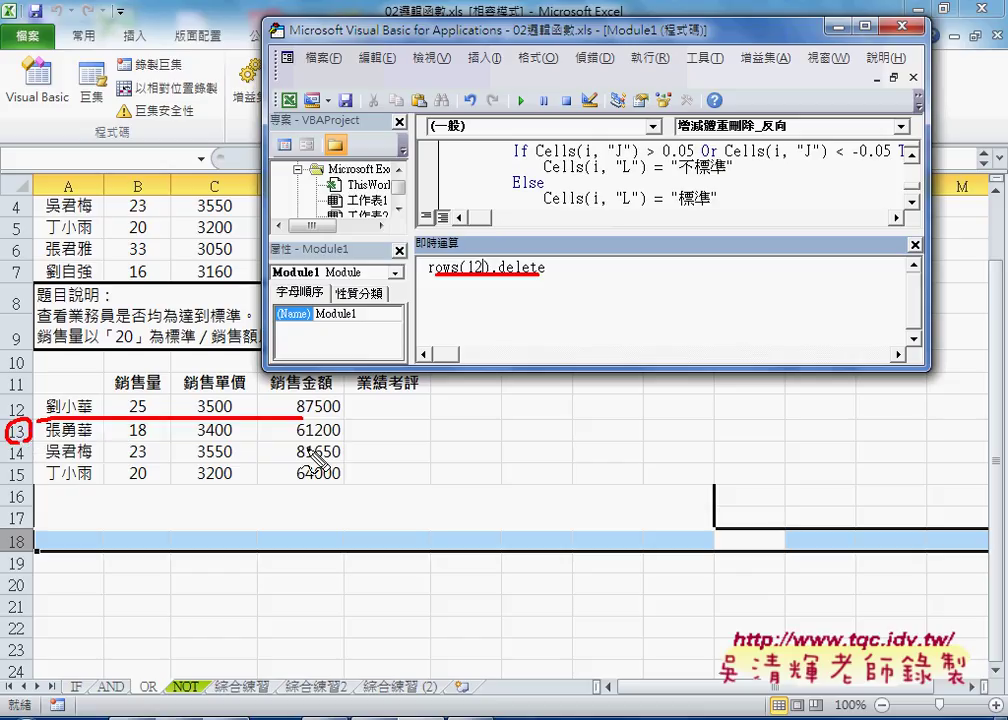
drag(348, 440, 358, 421)
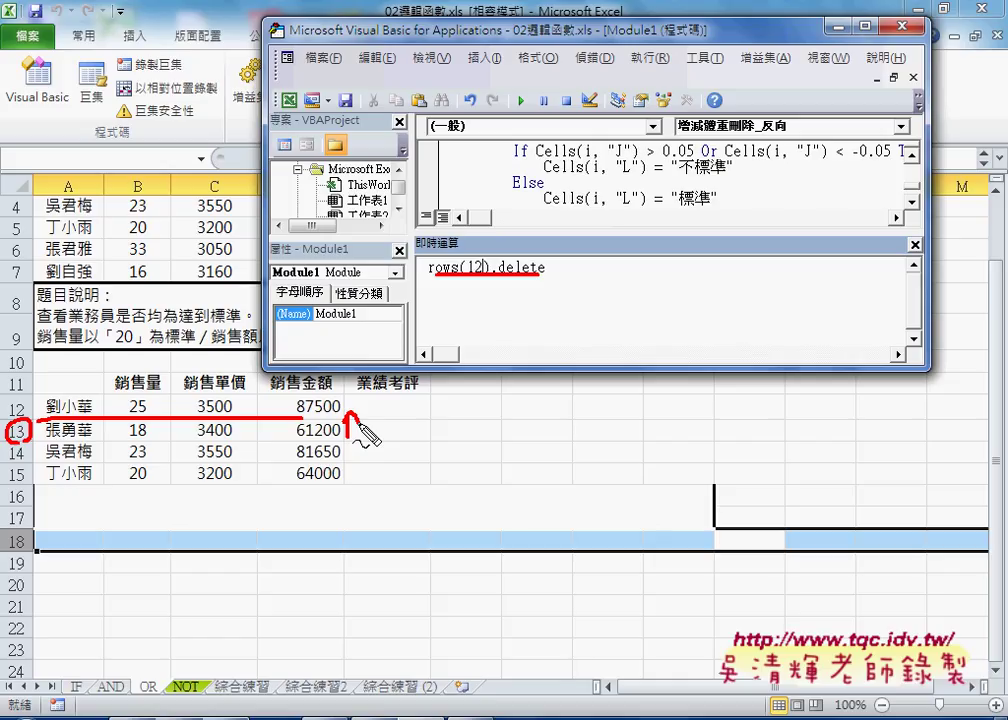
key(Escape)
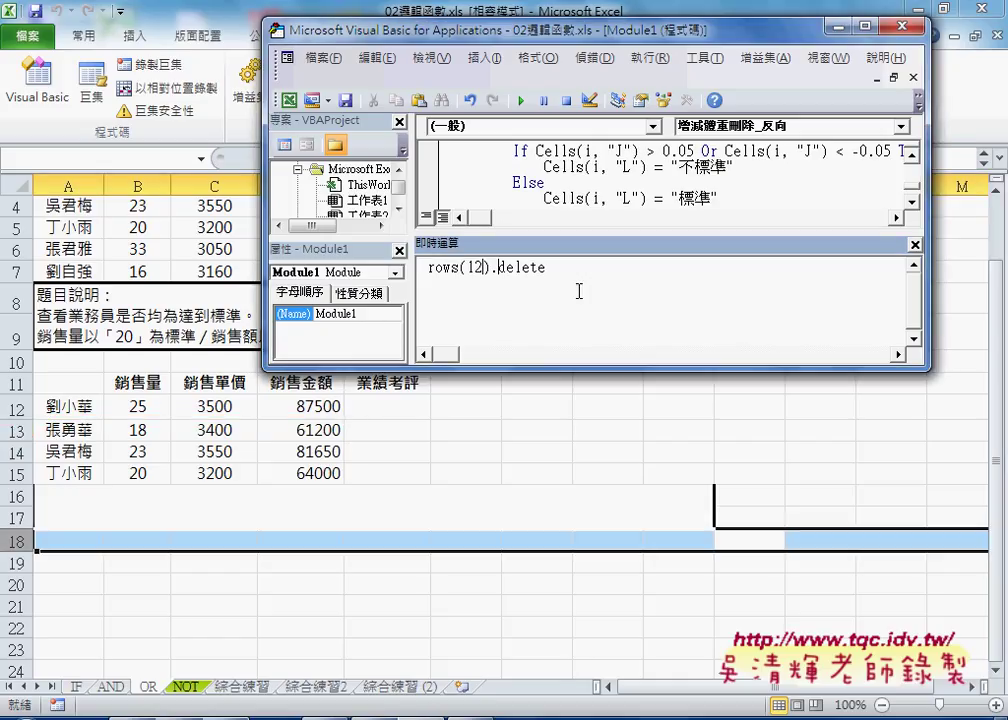
key(Return)
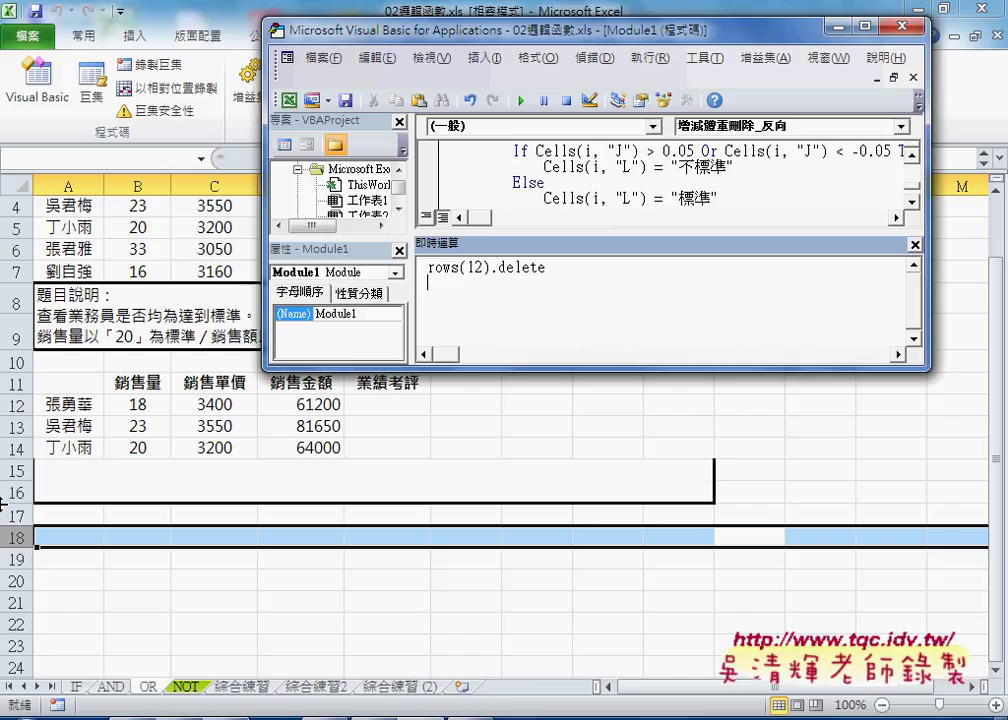
click(410, 688)
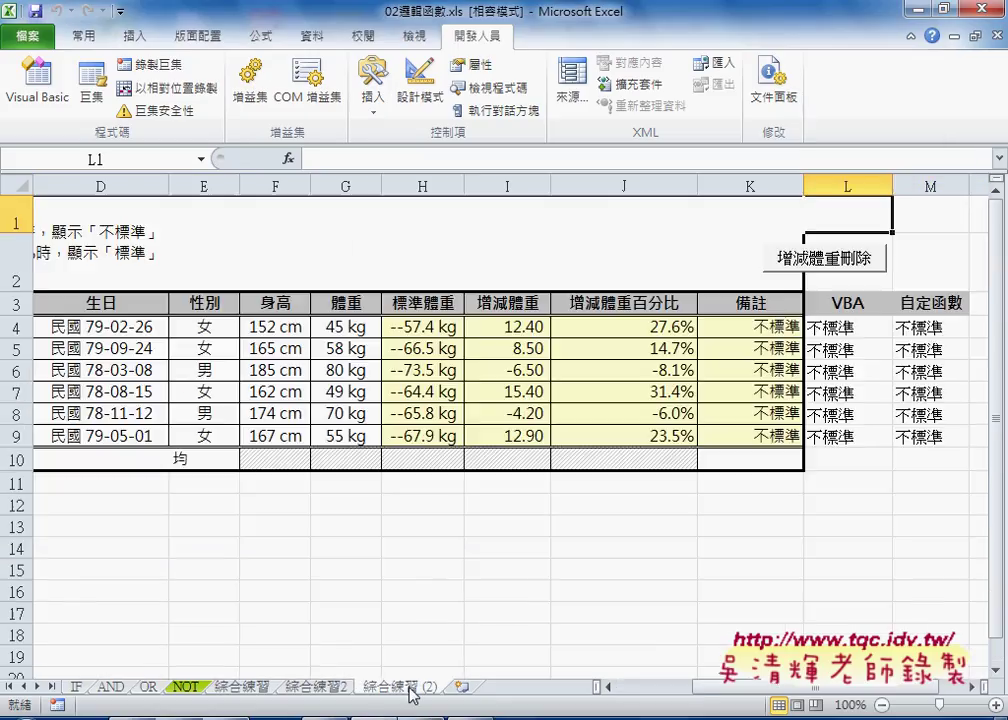